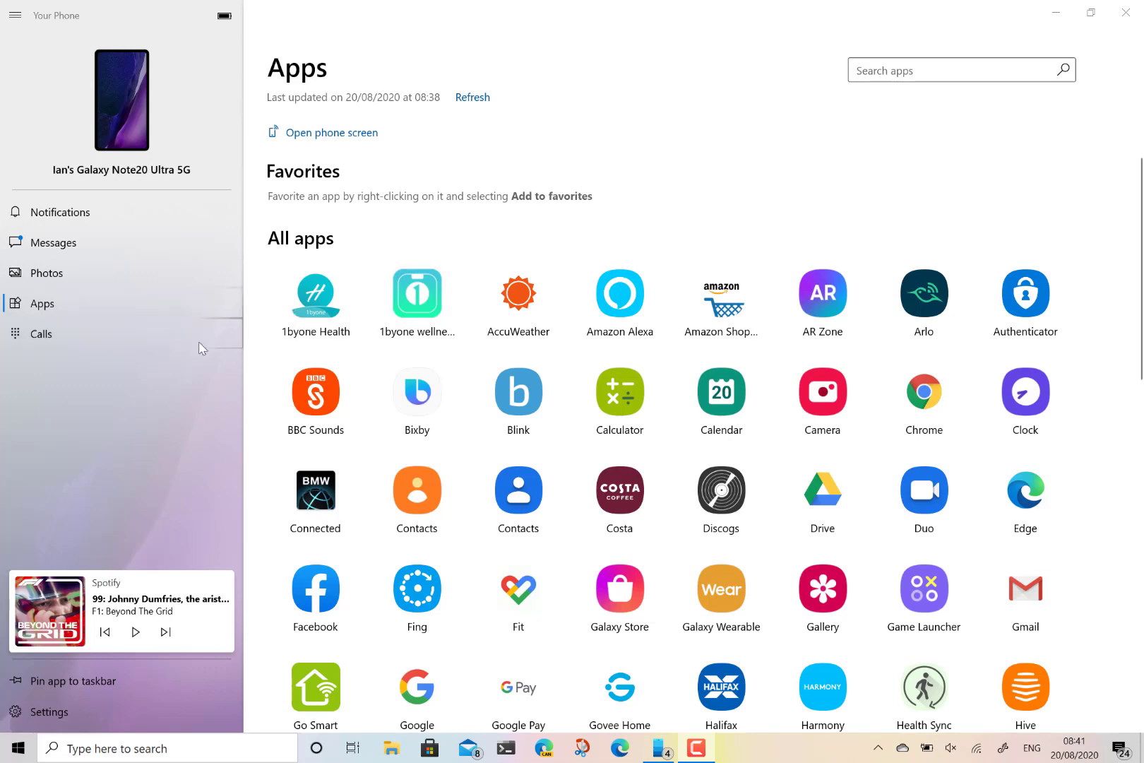
- Mirror the Galaxy Note20's home screen in its own window beside the Apps list
click(21, 750)
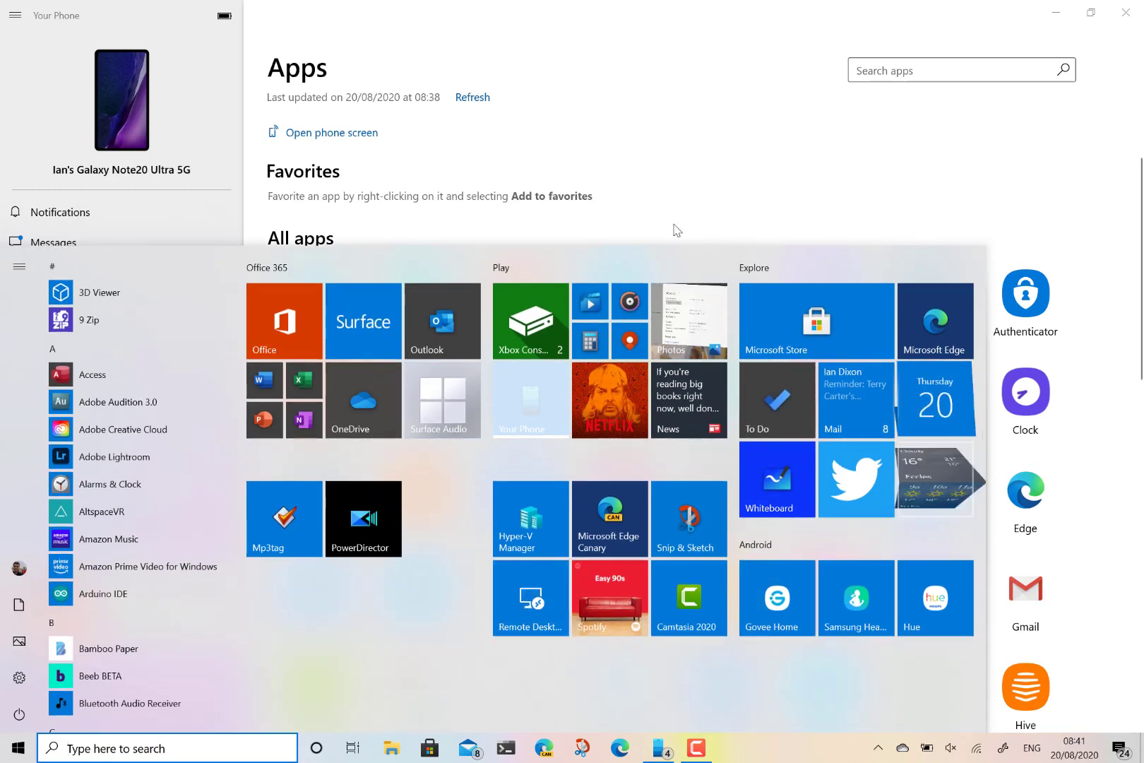
click(616, 108)
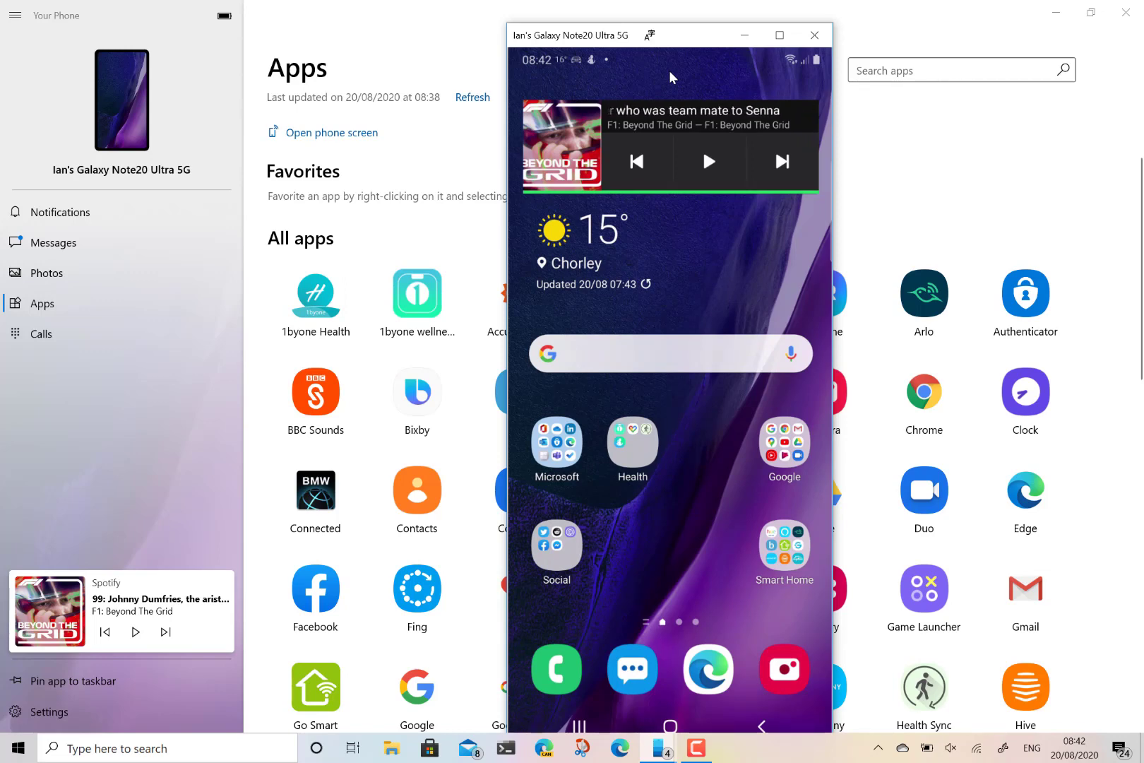
scroll(671, 78, down, 2)
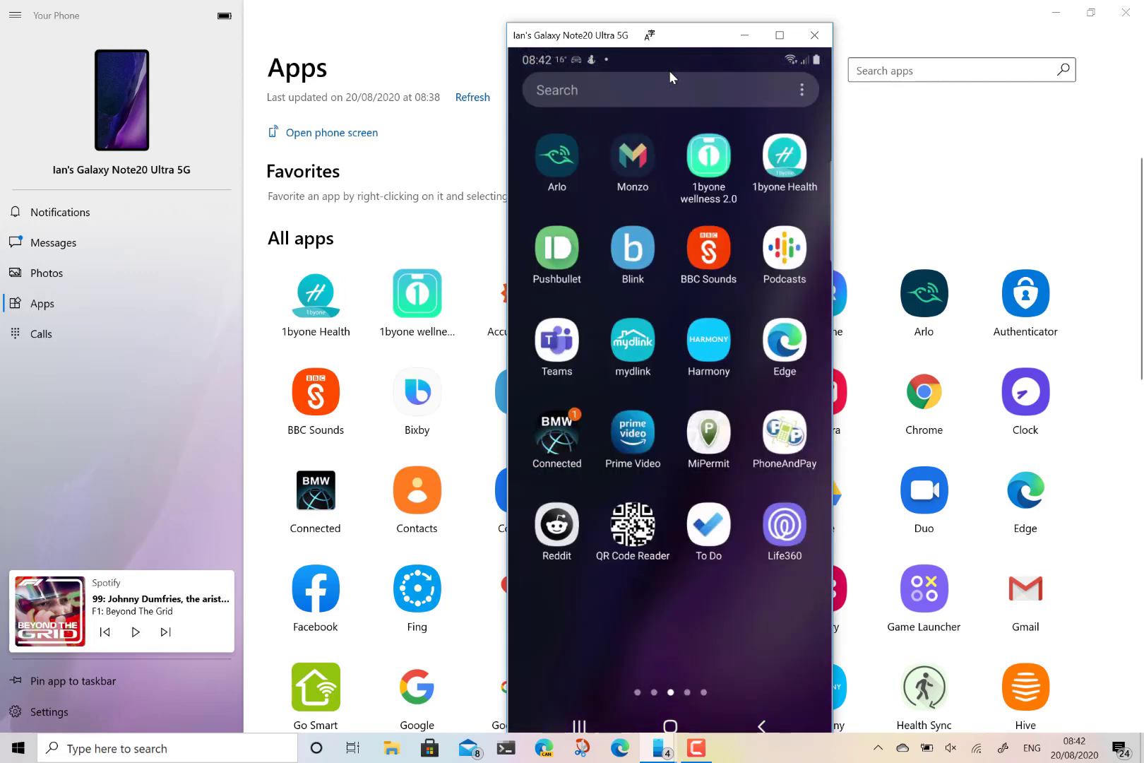
scroll(671, 72, up, 2)
scroll(670, 72, up, 2)
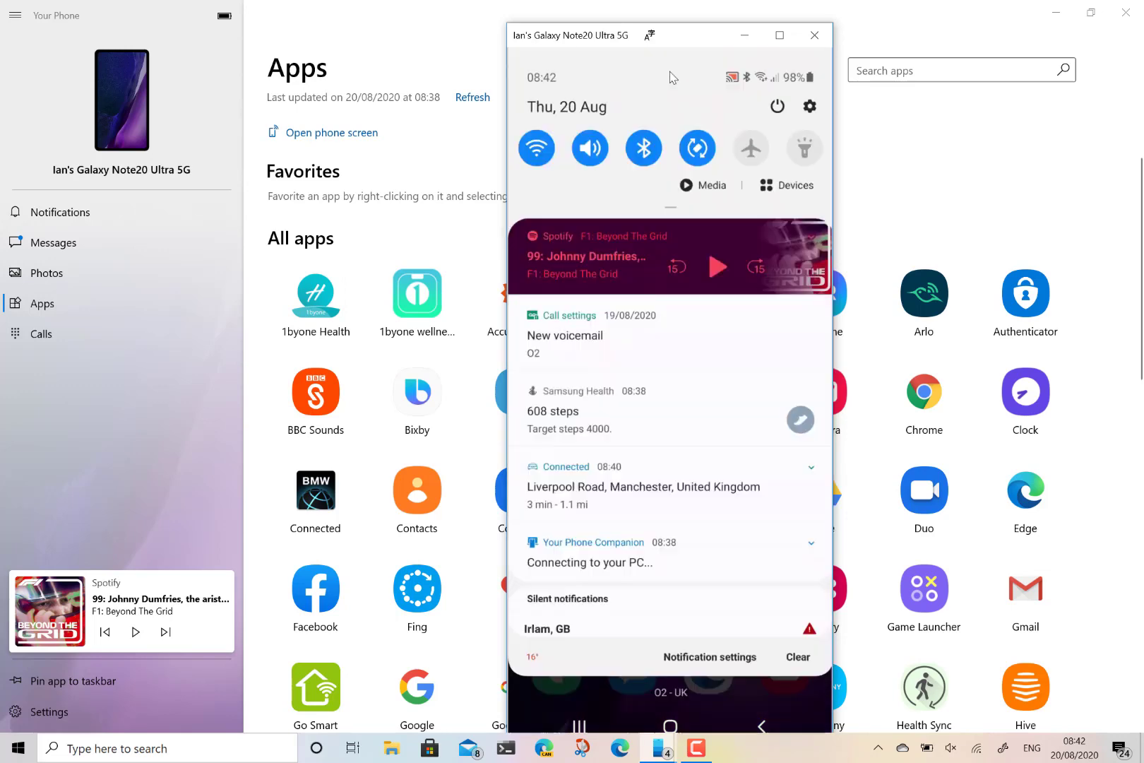
scroll(670, 78, down, 2)
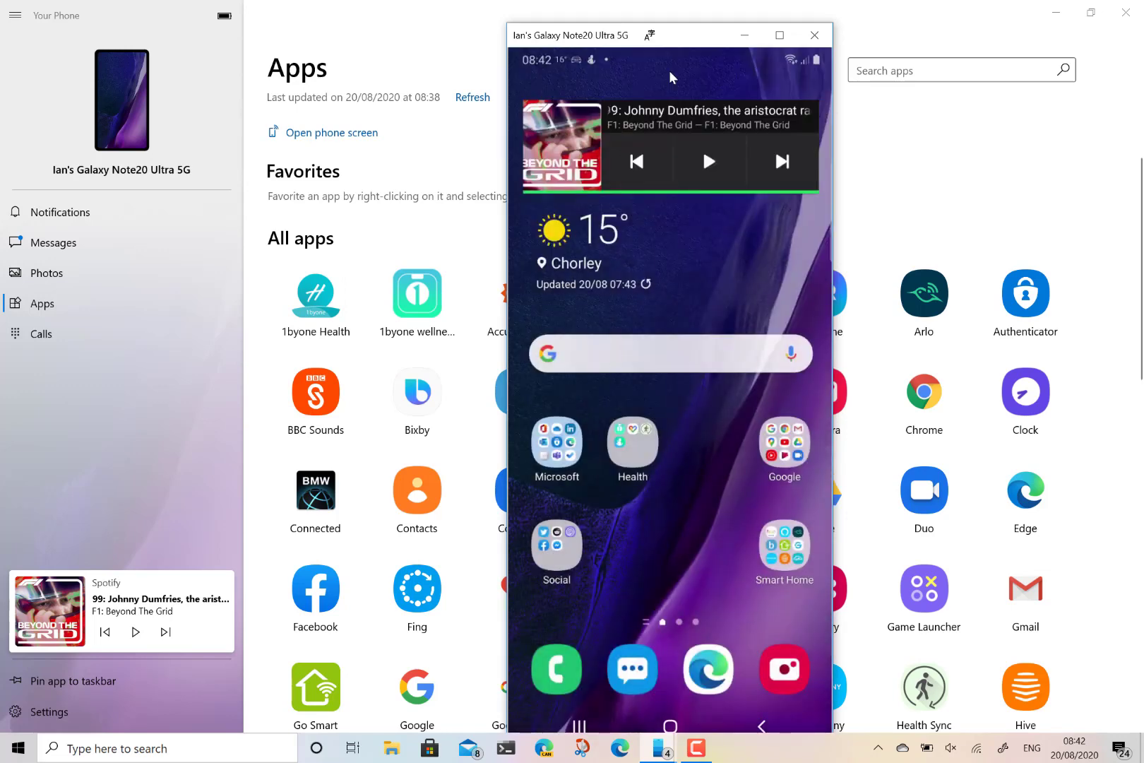
scroll(670, 74, up, 2)
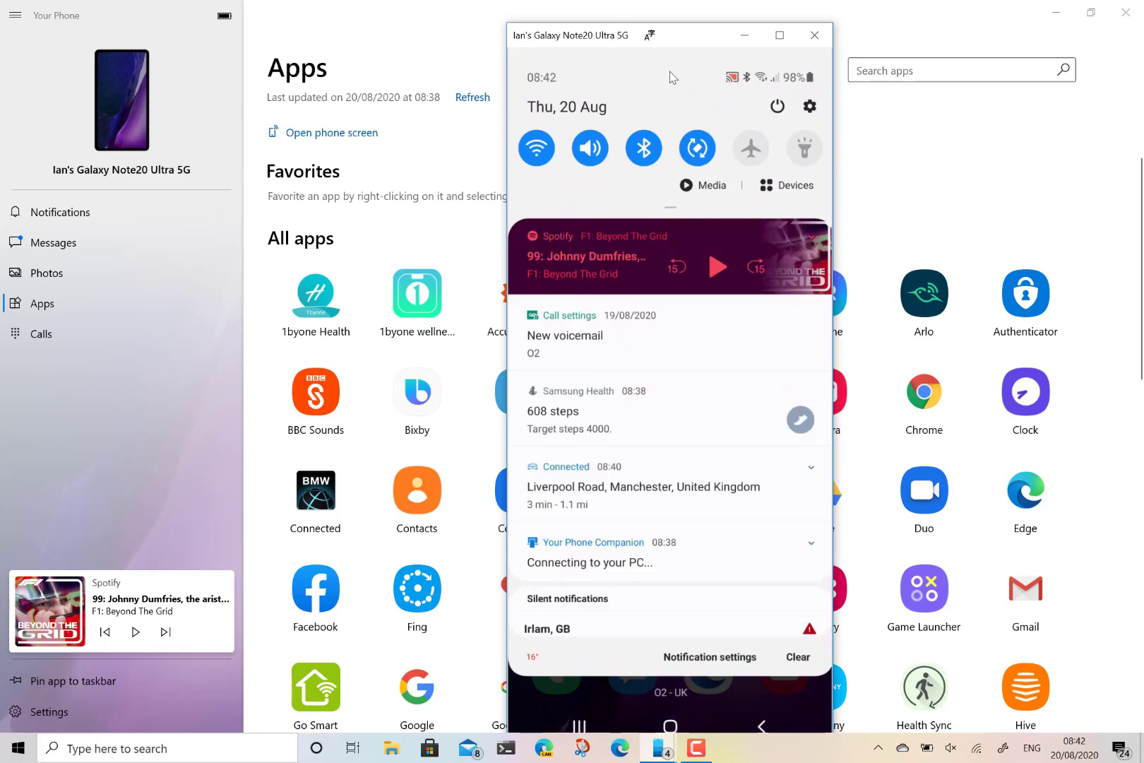
scroll(670, 74, up, 2)
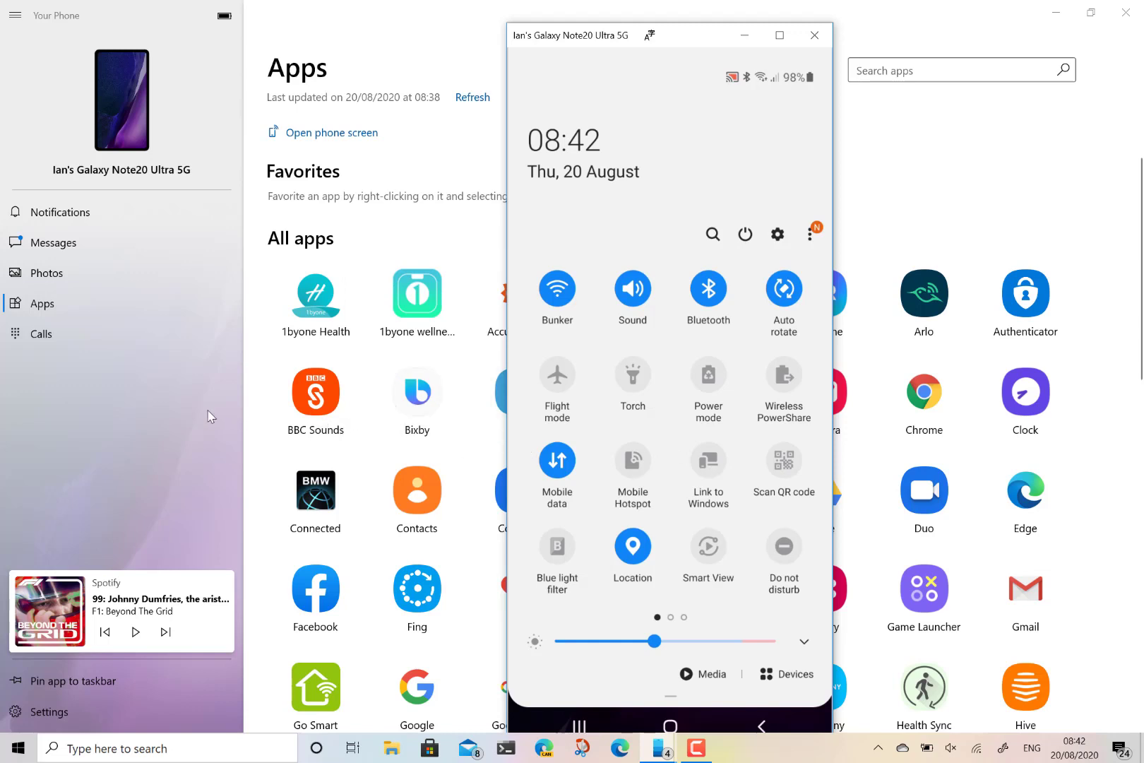
- Close the Galaxy Note20 mirror window with Alt+F4, leaving the Apps list
key(alt+F4)
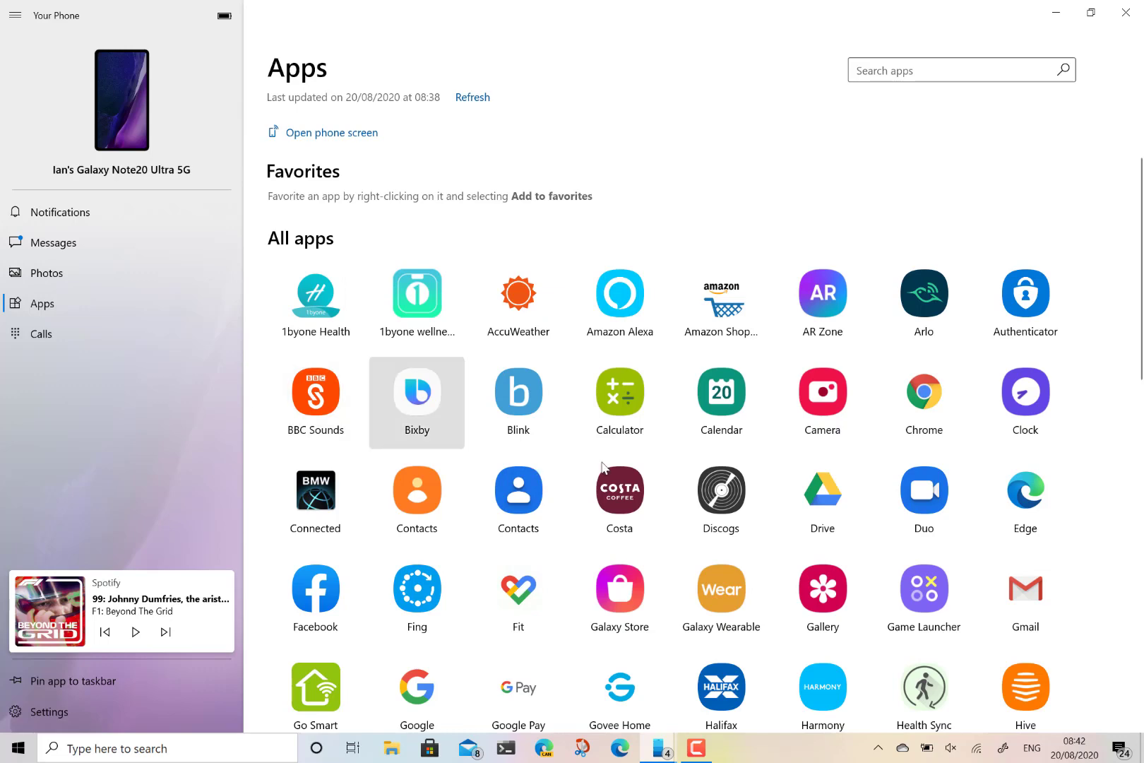
scroll(720, 392, down, 2)
scroll(718, 395, up, 2)
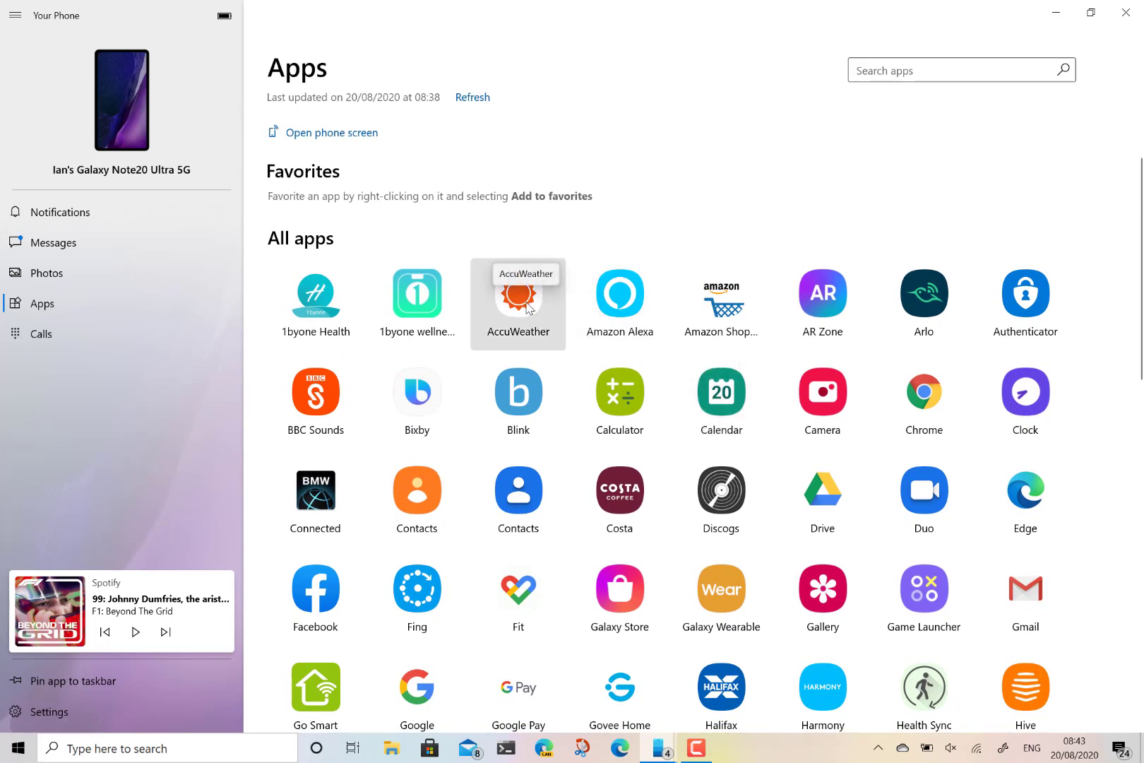
- Open AccuWeather at the desktop's right side, view its hourly forecast, then close it
click(527, 308)
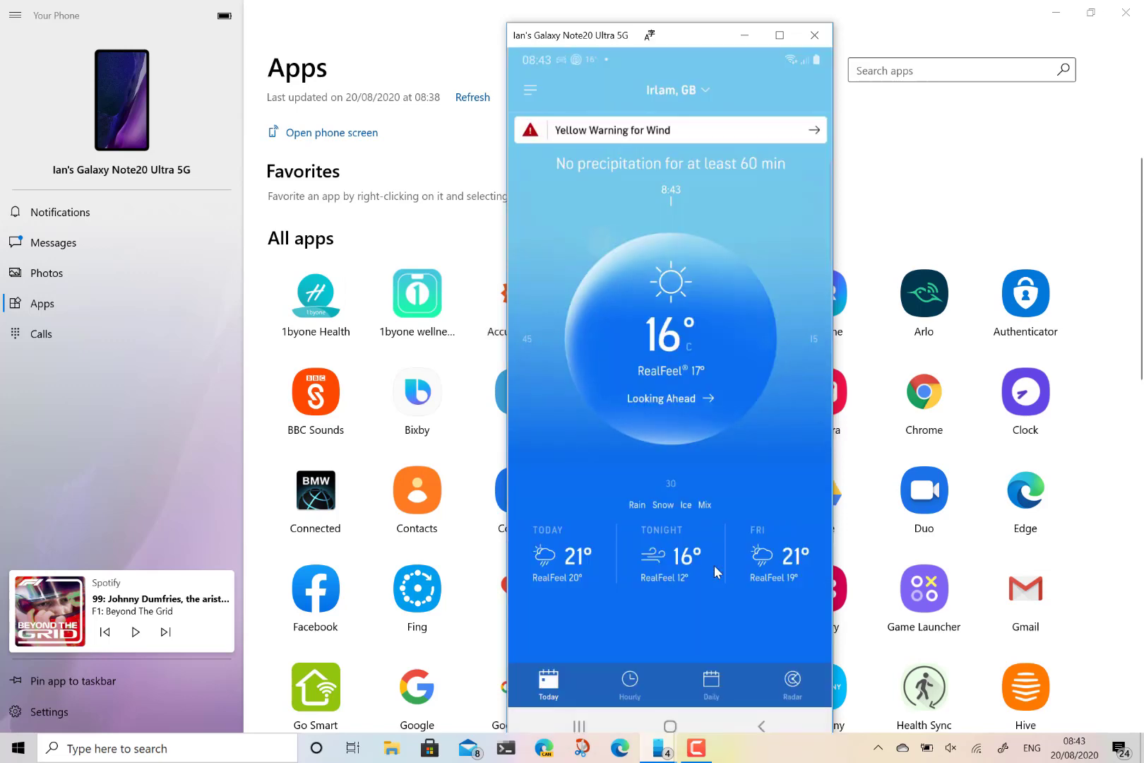
click(1062, 8)
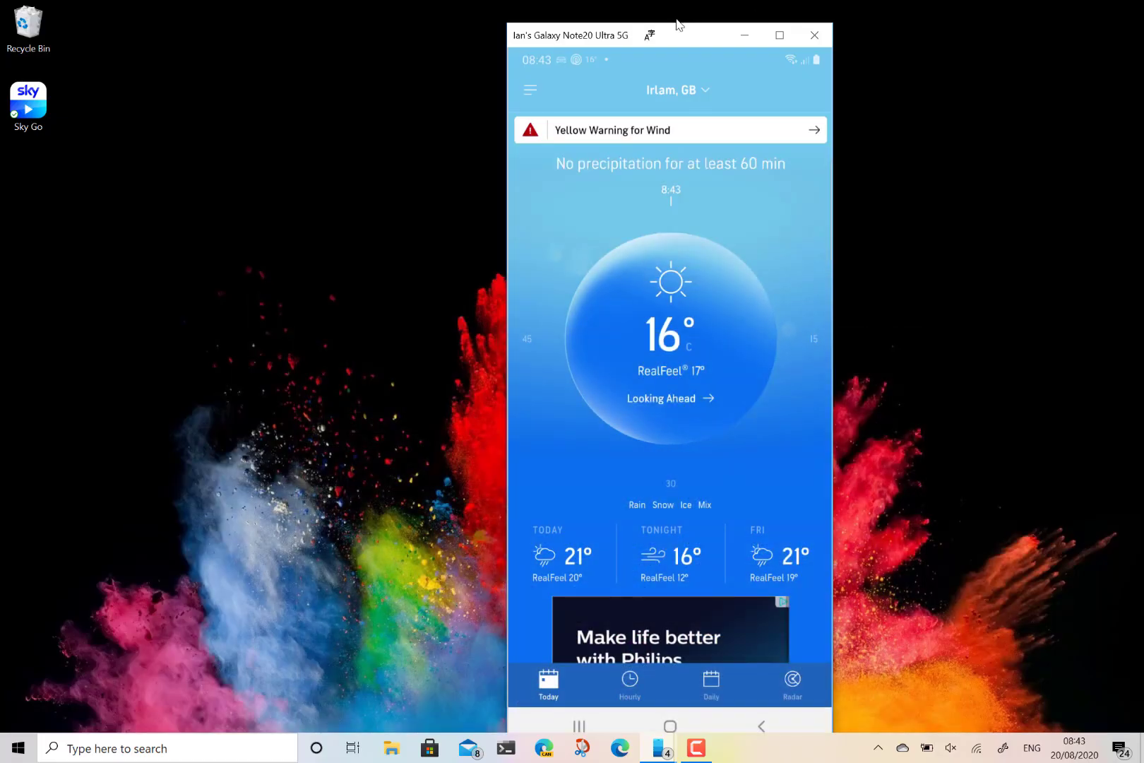
mouse_move(690, 40)
mouse_down()
mouse_move(329, 15)
mouse_move(887, 43)
mouse_move(989, 21)
mouse_up()
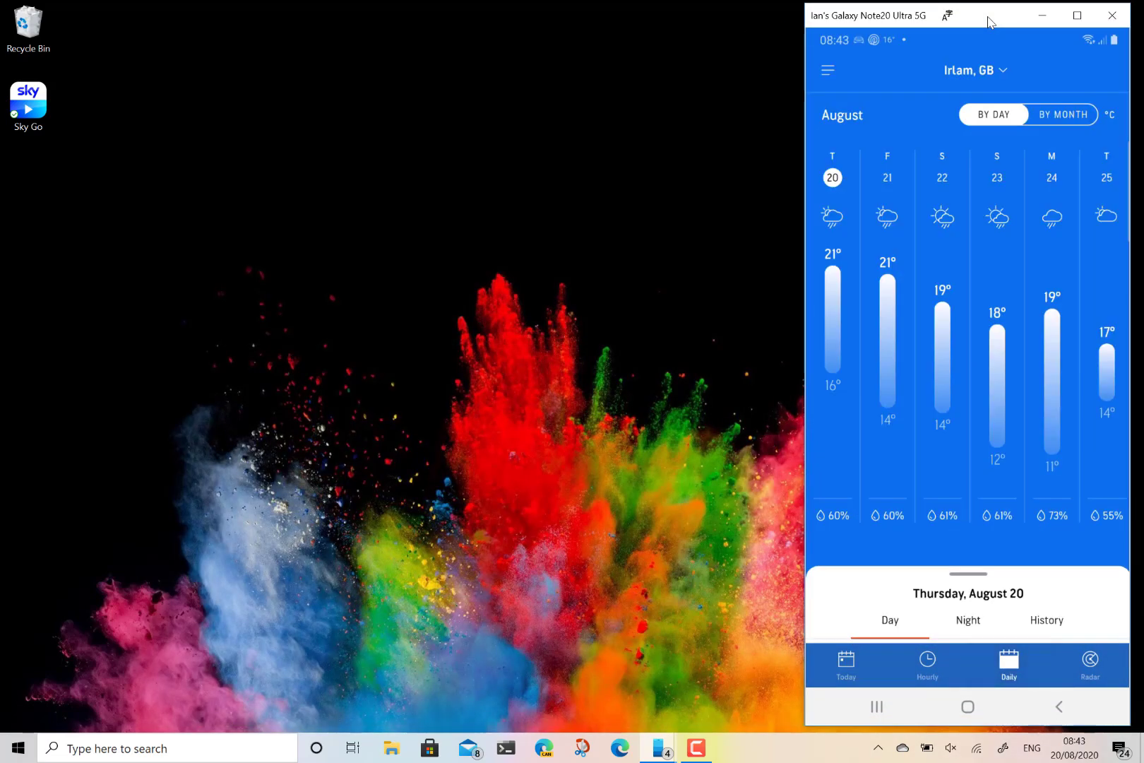
click(916, 657)
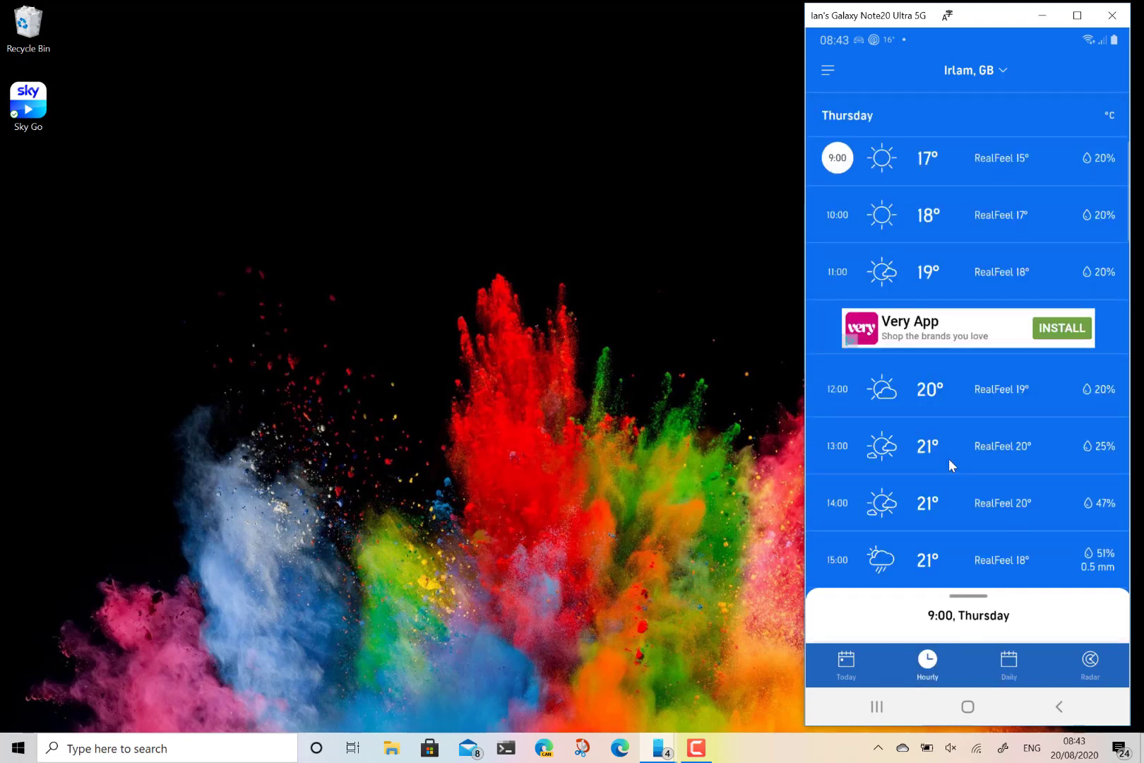
mouse_move(948, 458)
mouse_down()
mouse_move(961, 308)
mouse_move(983, 355)
mouse_up()
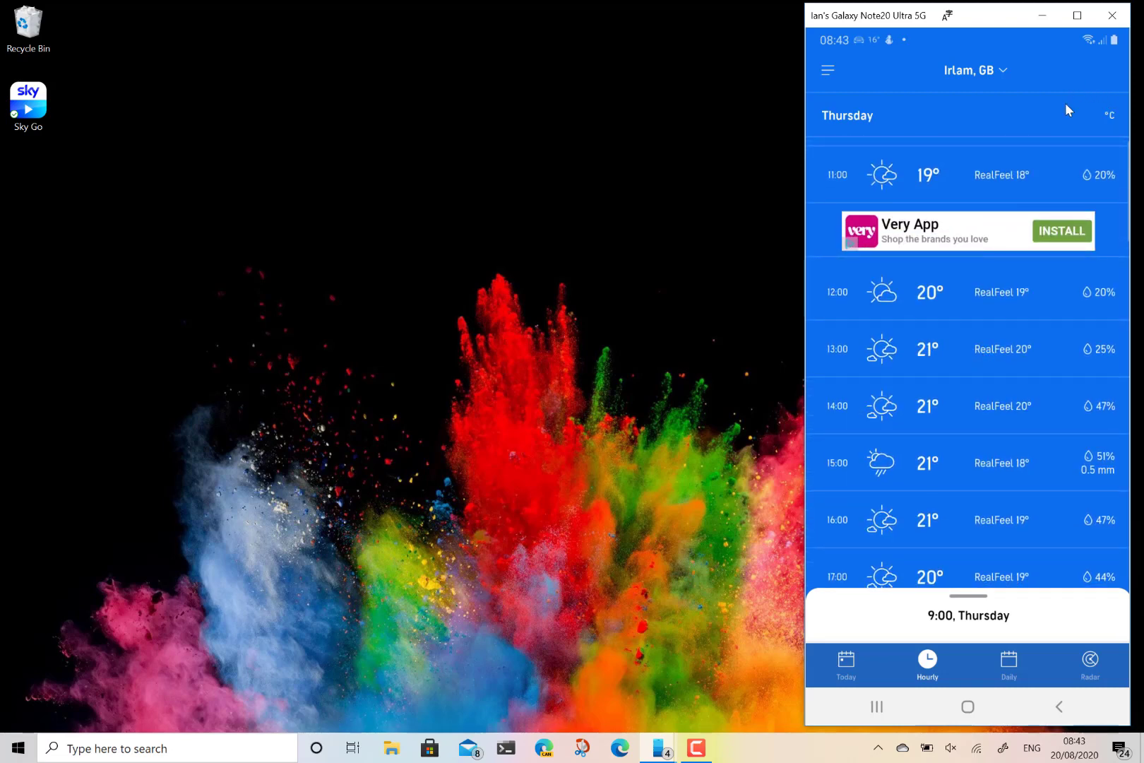
click(1114, 16)
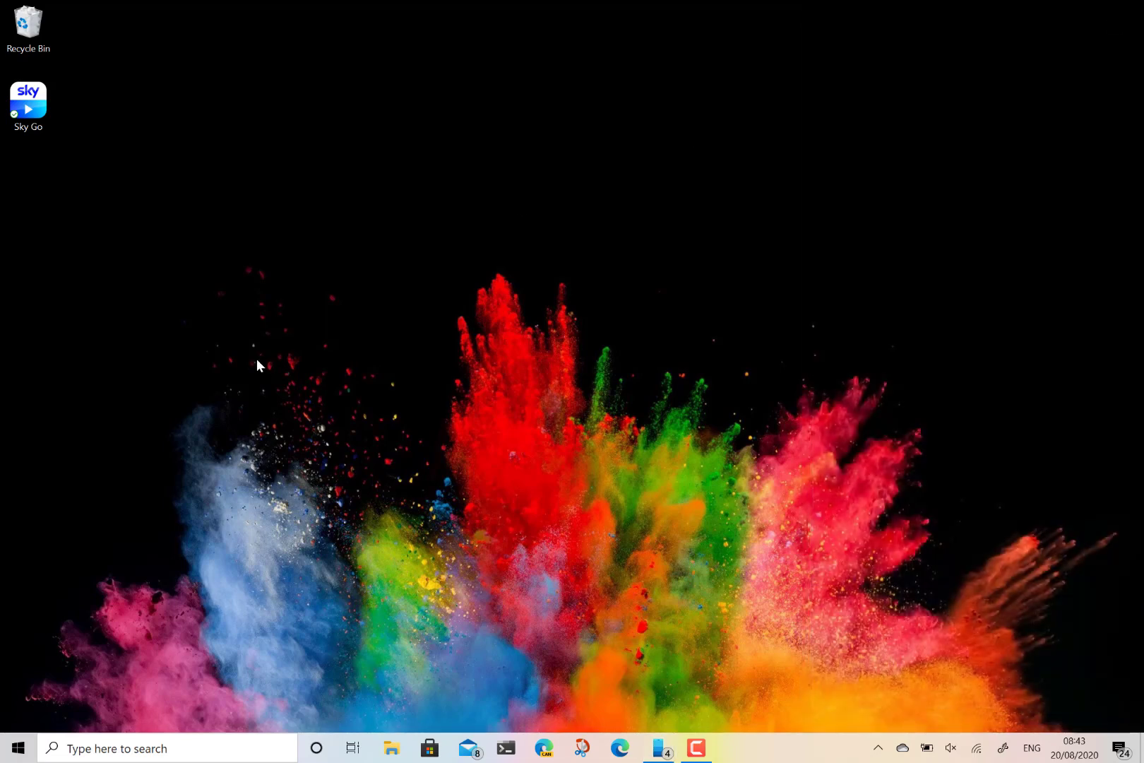
- Launch Govee Home from Start's Android tiles, showing 15.2 °C and 95.8% humidity
click(17, 749)
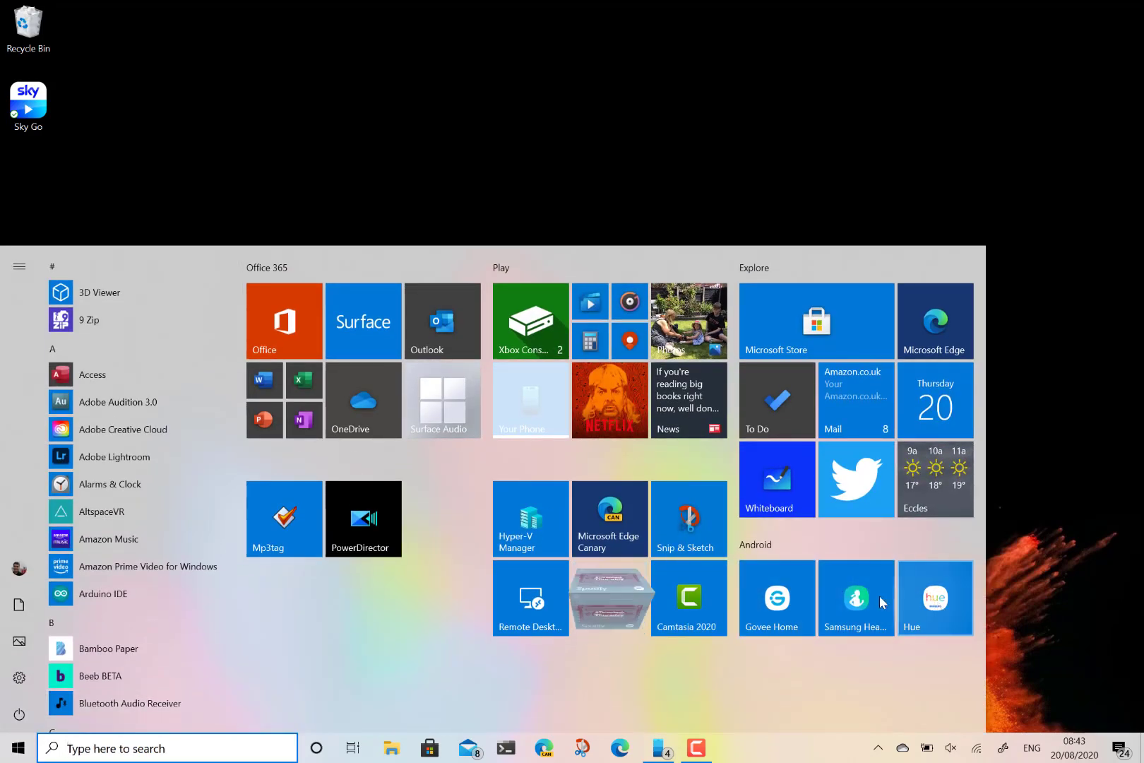
click(766, 594)
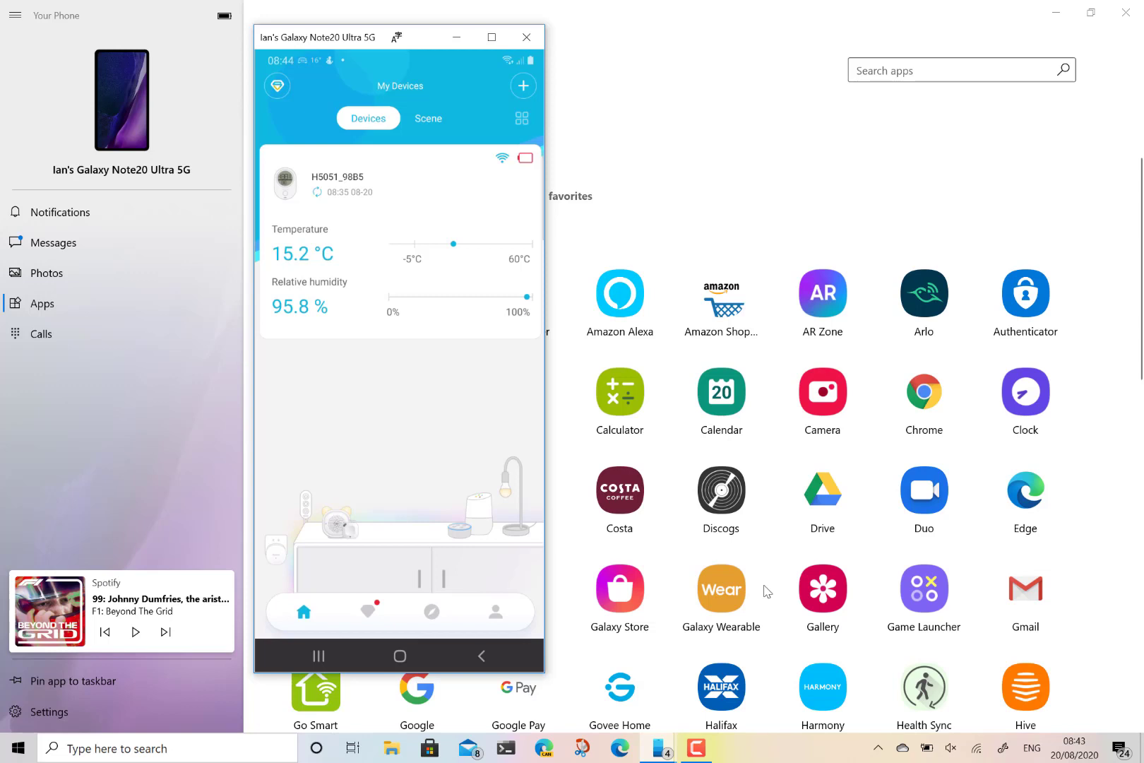
key(Left)
key(Left)
key(Down)
key(Left)
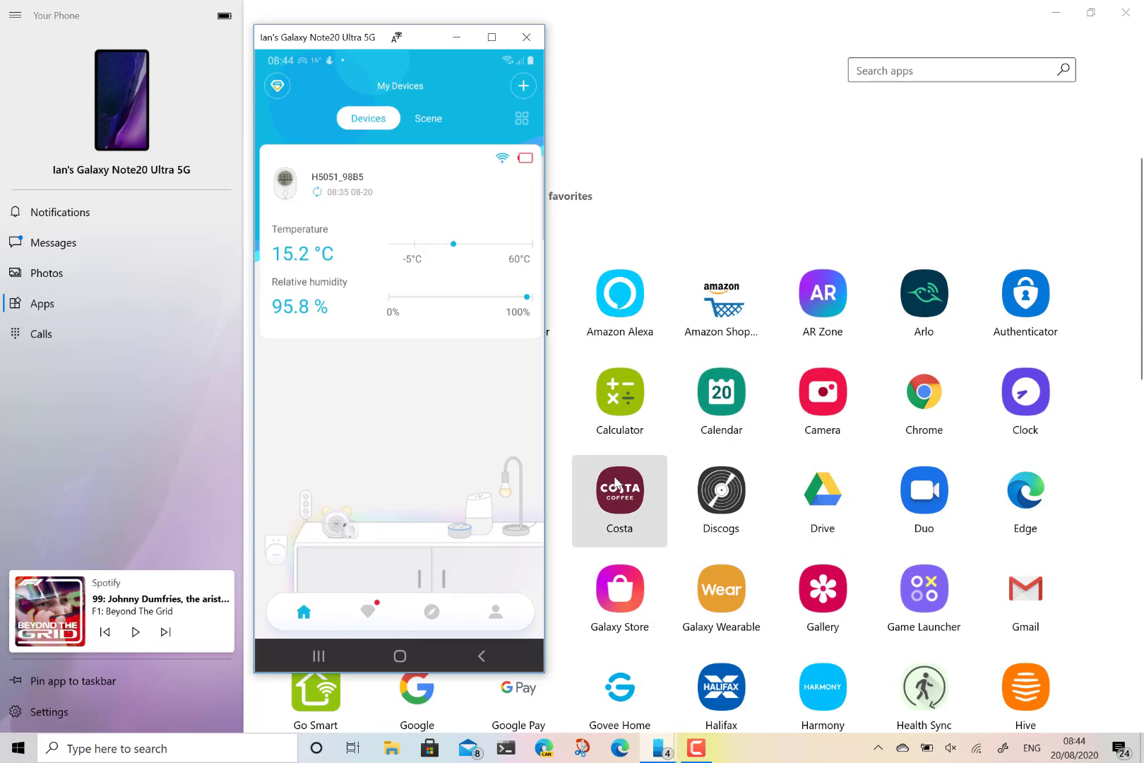
key(Return)
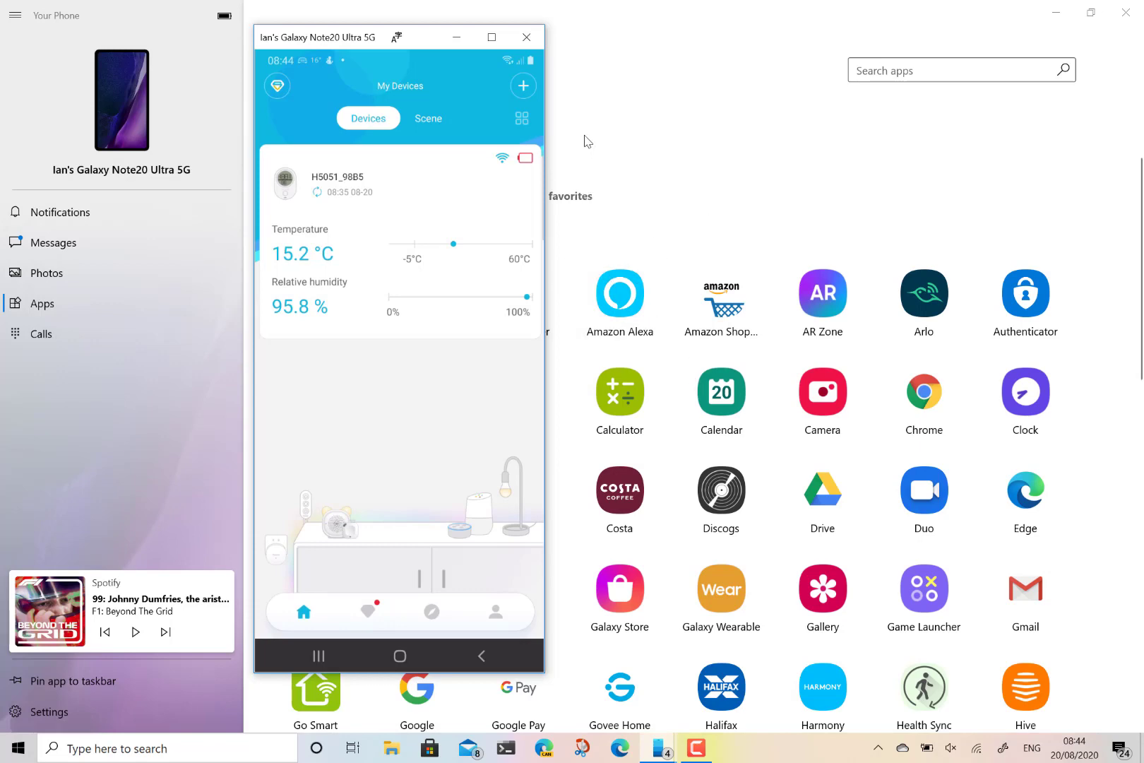
- Close Govee Home, then pin mydlink Home to Start and confirm with Yes
click(528, 38)
scroll(473, 411, down, 1)
scroll(473, 411, down, 2)
scroll(473, 411, down, 4)
scroll(473, 411, down, 2)
scroll(473, 411, down, 1)
scroll(473, 411, down, 2)
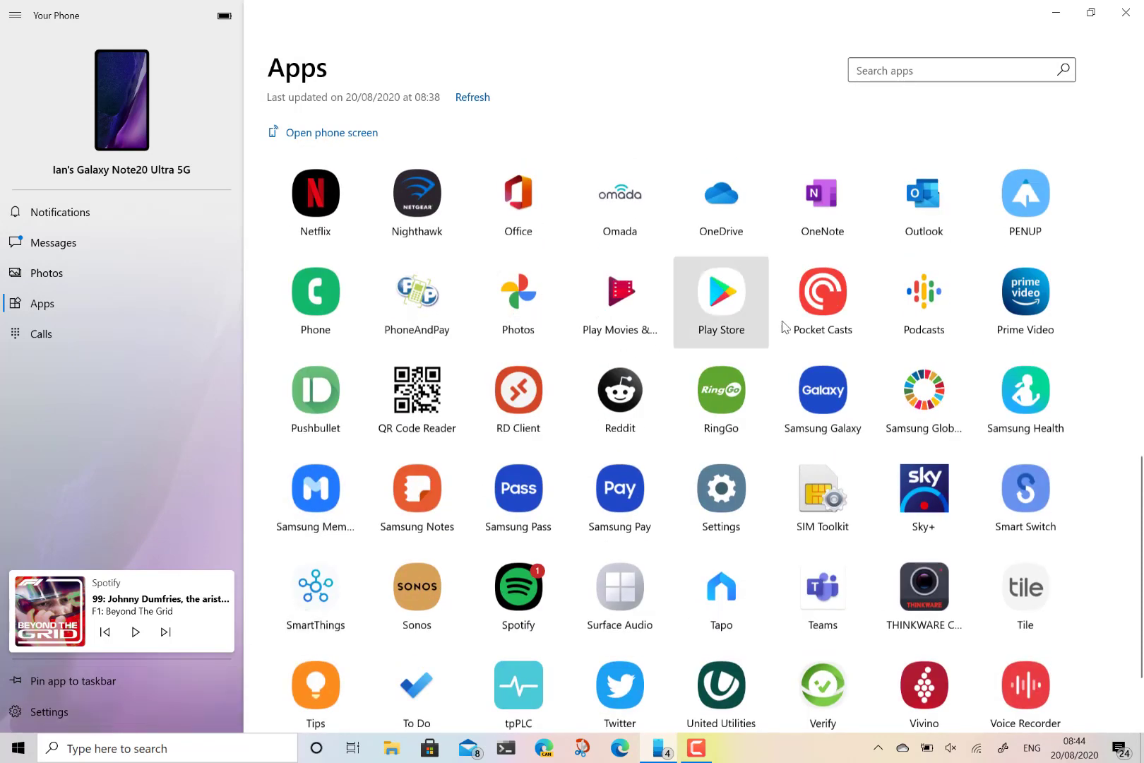
scroll(894, 304, up, 2)
right_click(997, 309)
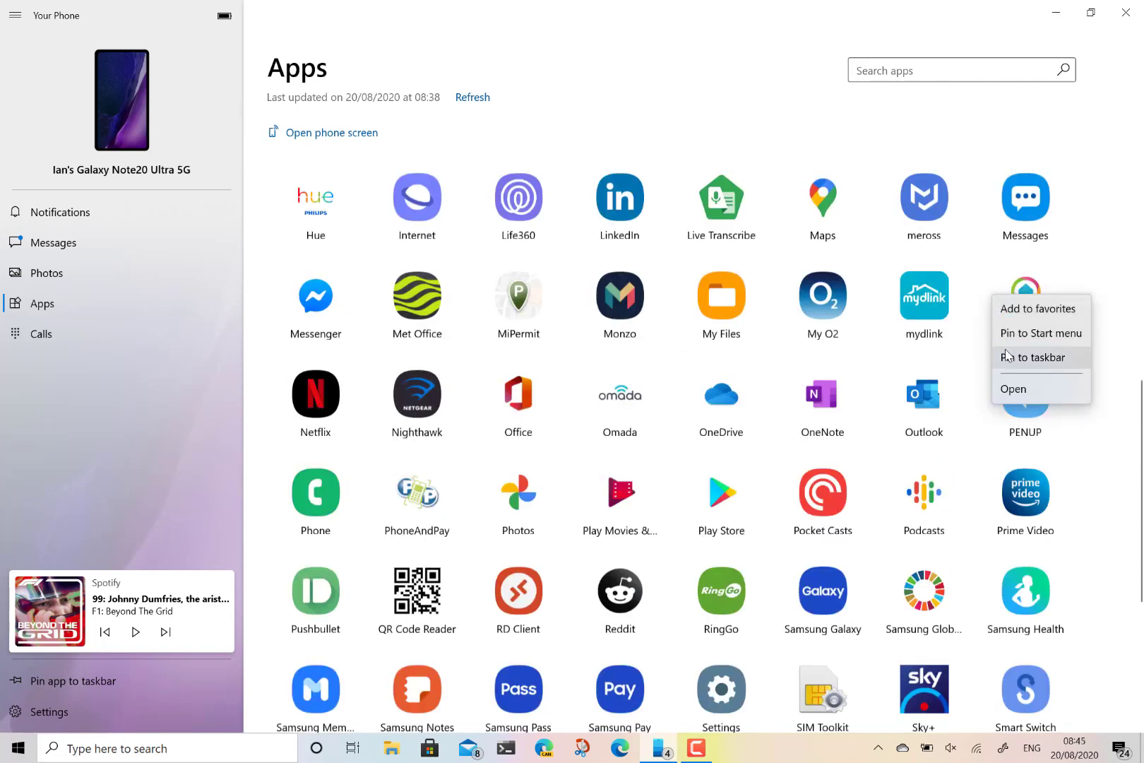
click(1006, 336)
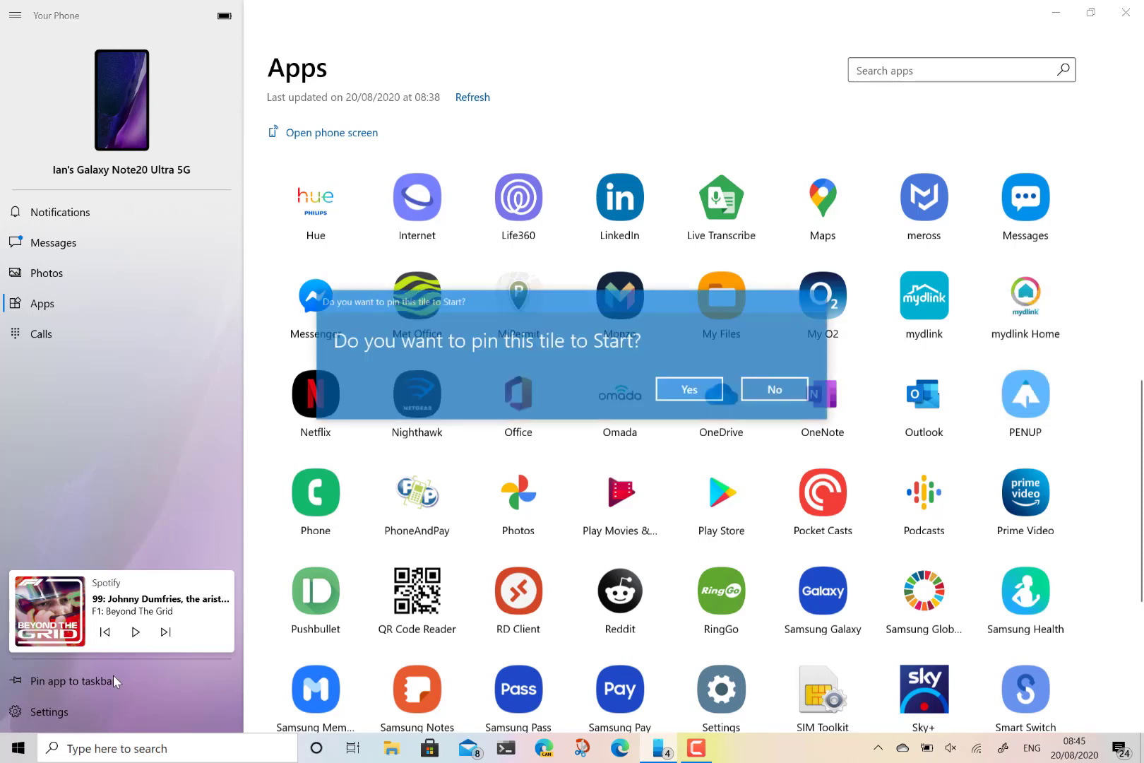
click(677, 385)
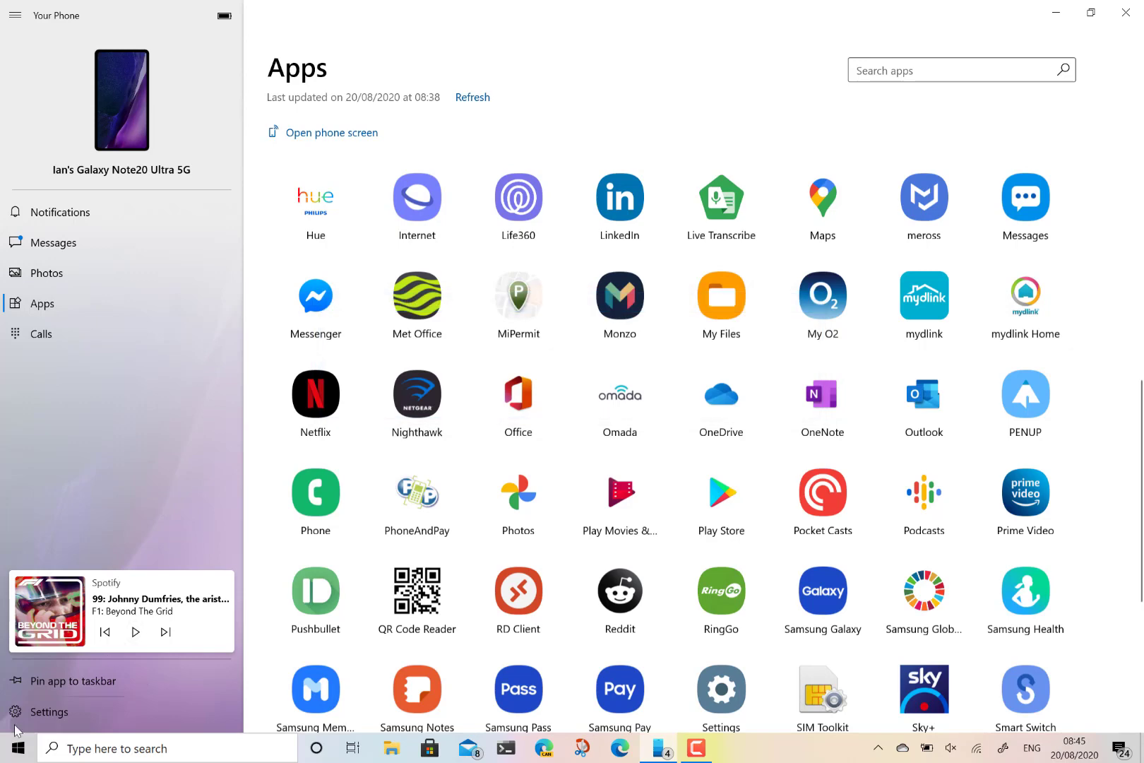
- Relaunch Govee Home from its pinned Start tile, now showing 15.9 °C
click(15, 750)
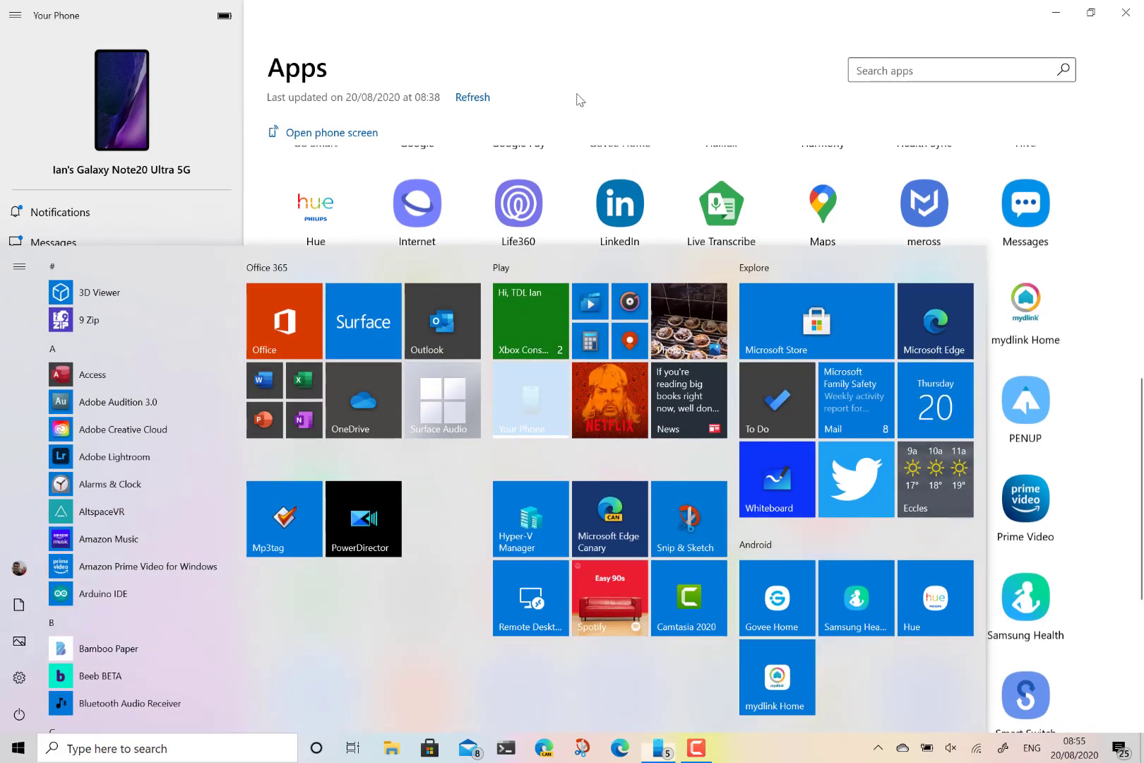
click(576, 98)
click(17, 748)
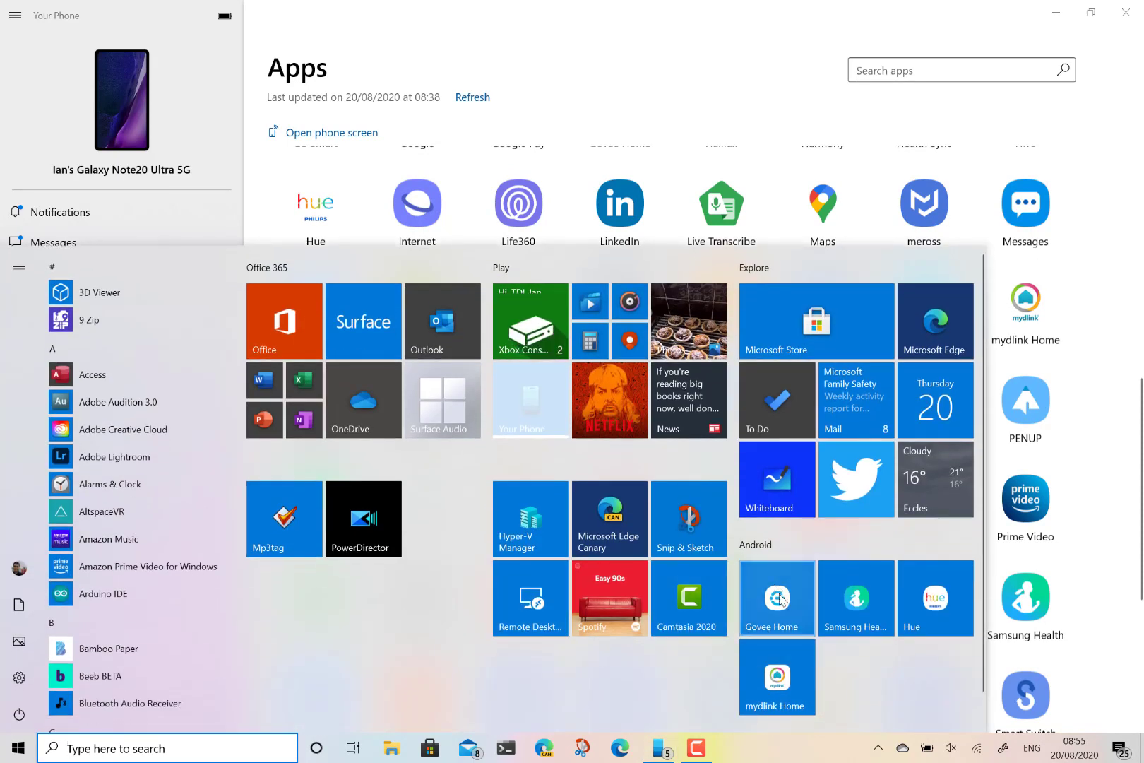
click(531, 399)
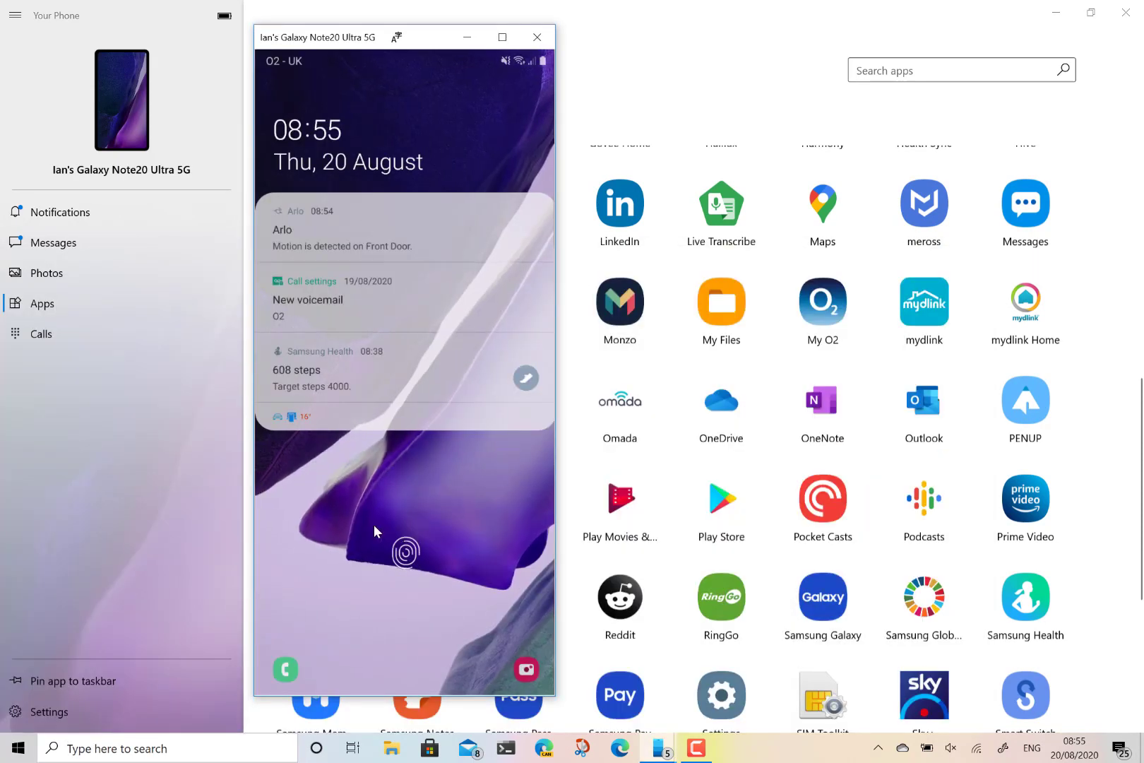